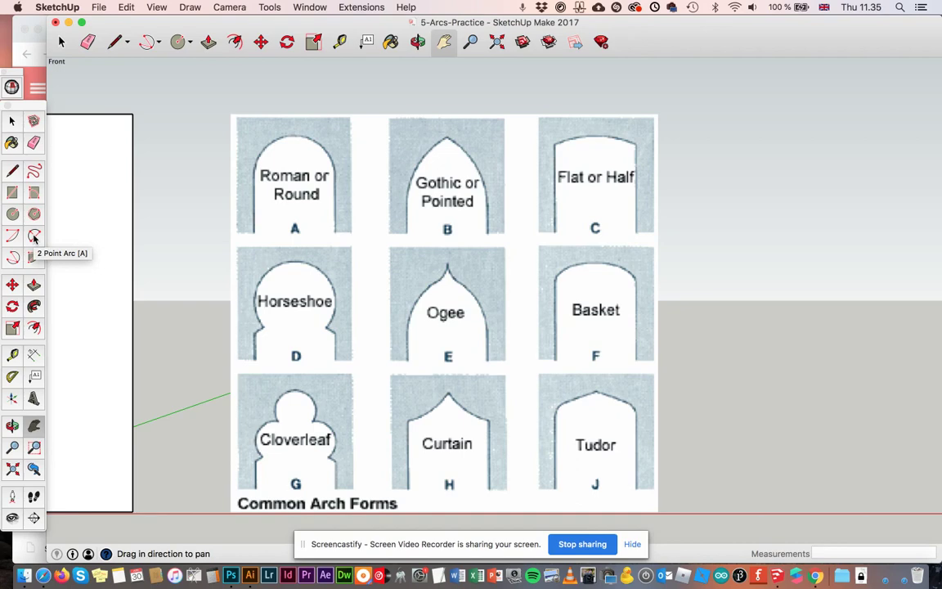
Trace Roman arch A's round top with a 2-Point Arc of 754mm bulge.
{"action": "left_click", "coordinate": [34, 236]}
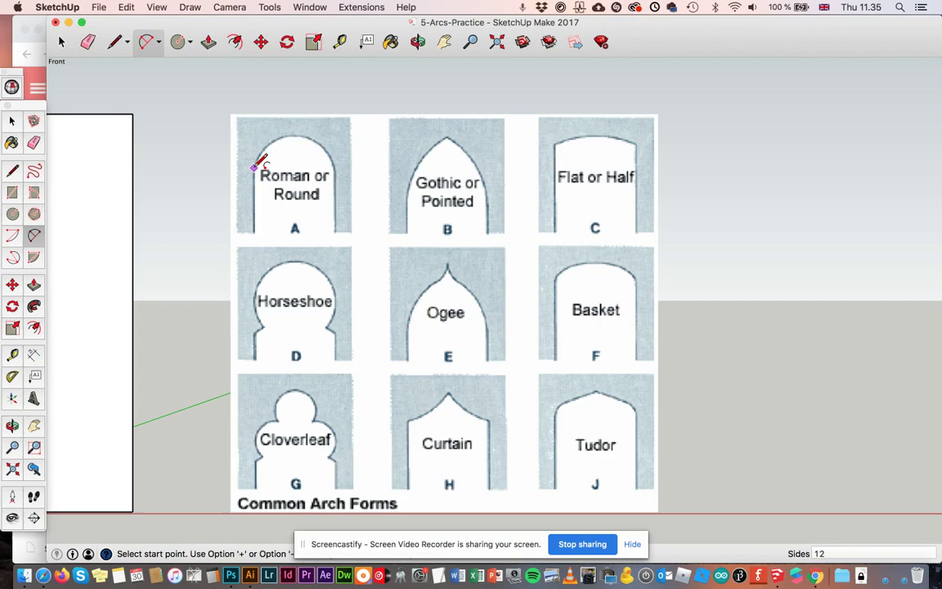
{"action": "scroll", "coordinate": [259, 166], "scroll_direction": "up", "scroll_amount": 3}
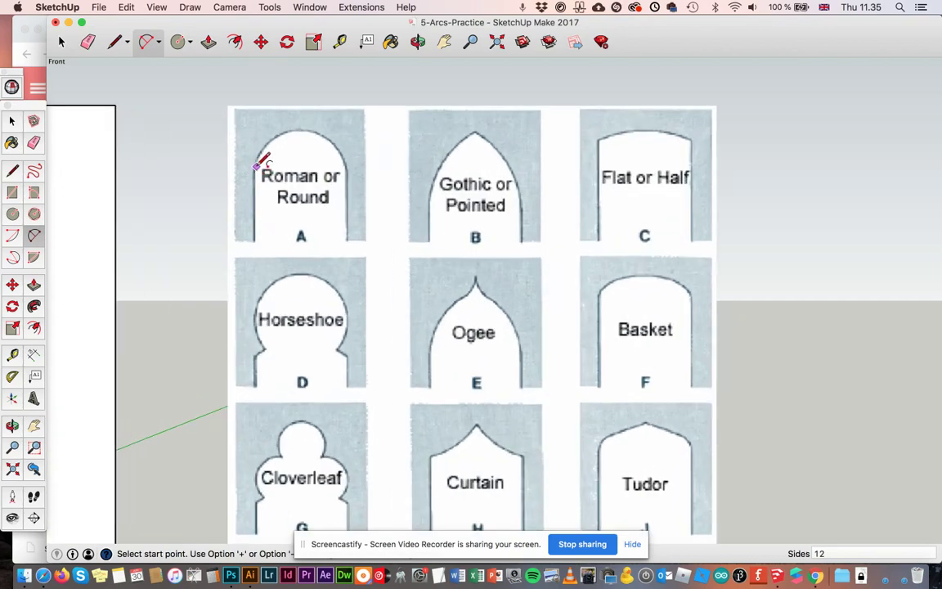
{"action": "left_click", "coordinate": [255, 167]}
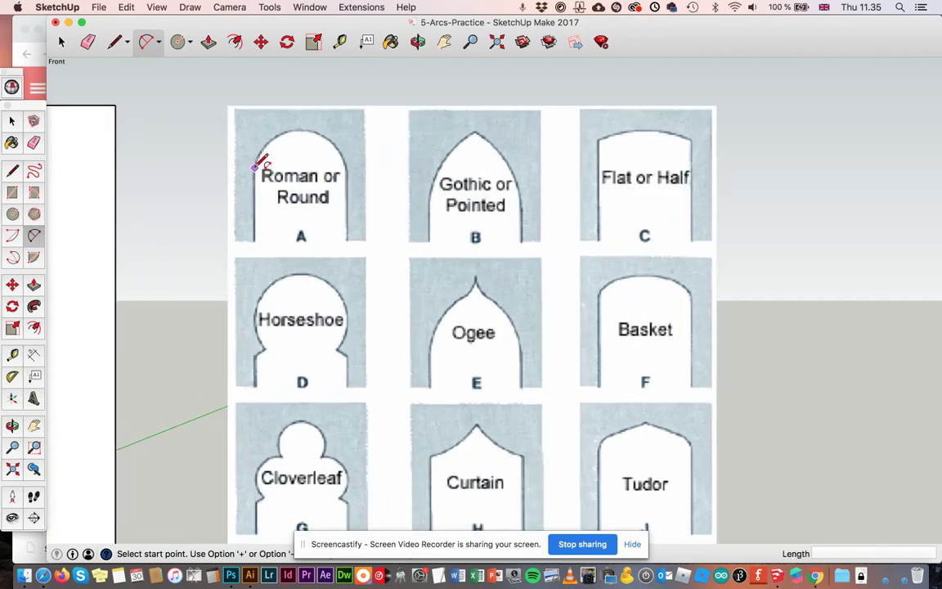
{"action": "left_click", "coordinate": [347, 167]}
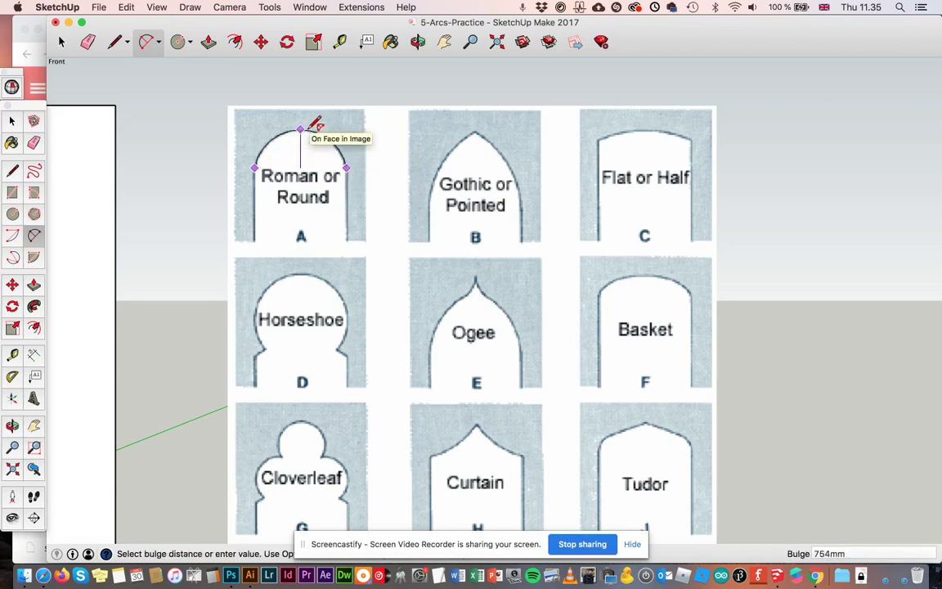
{"action": "left_click", "coordinate": [316, 124]}
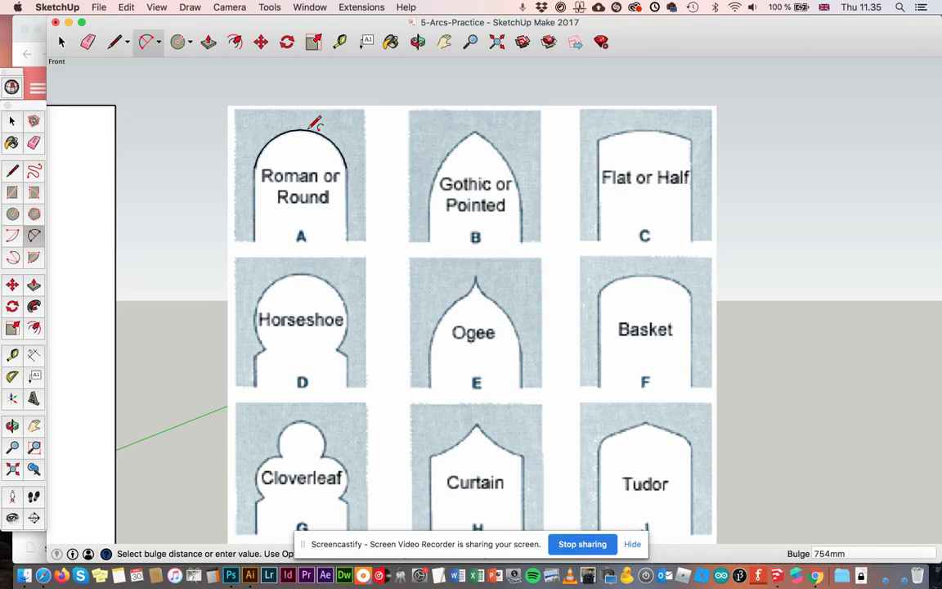
{"action": "left_click", "coordinate": [311, 127]}
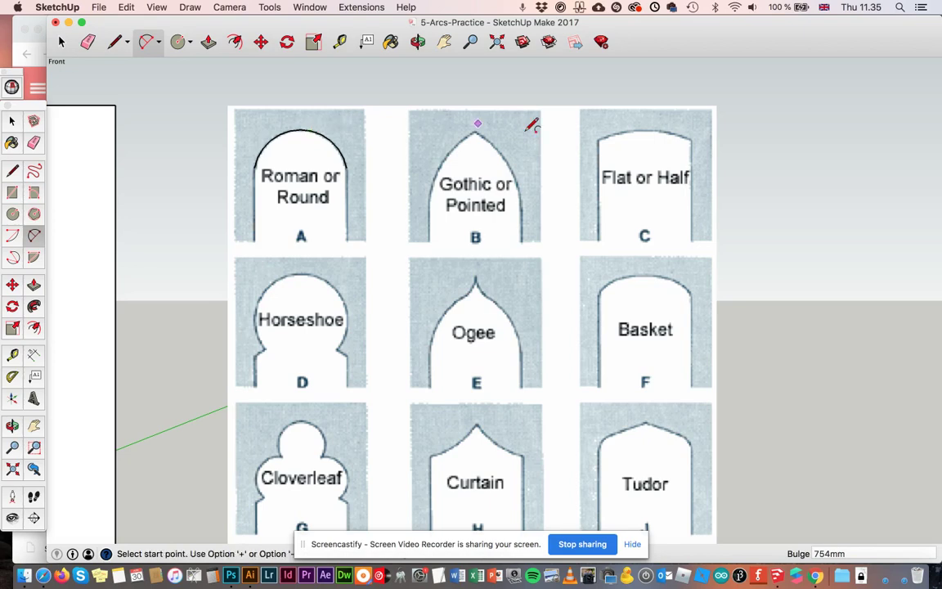
Trace the shallow top of Flat arch C with a 2-Point Arc between its corners.
{"action": "left_click", "coordinate": [598, 141]}
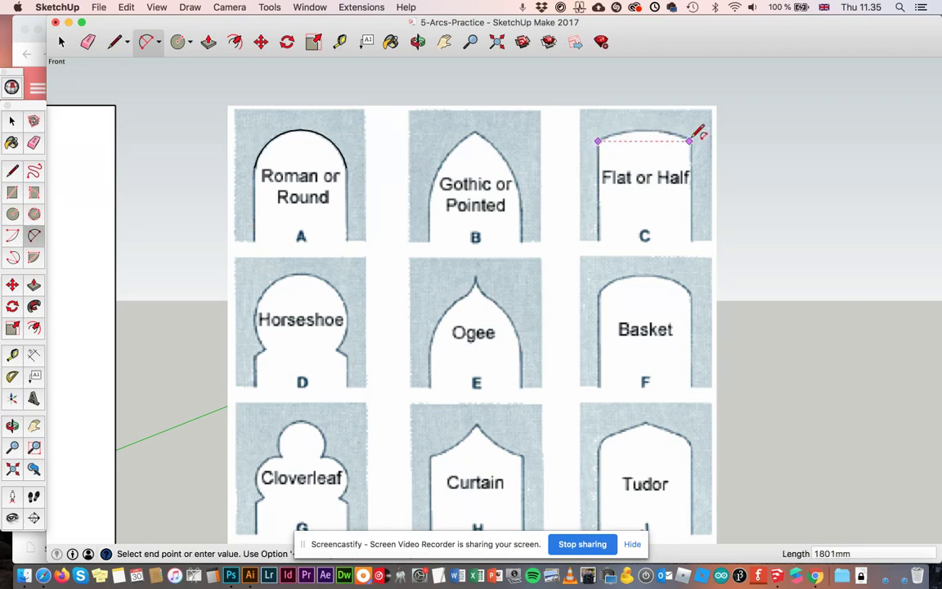
{"action": "left_click", "coordinate": [692, 140]}
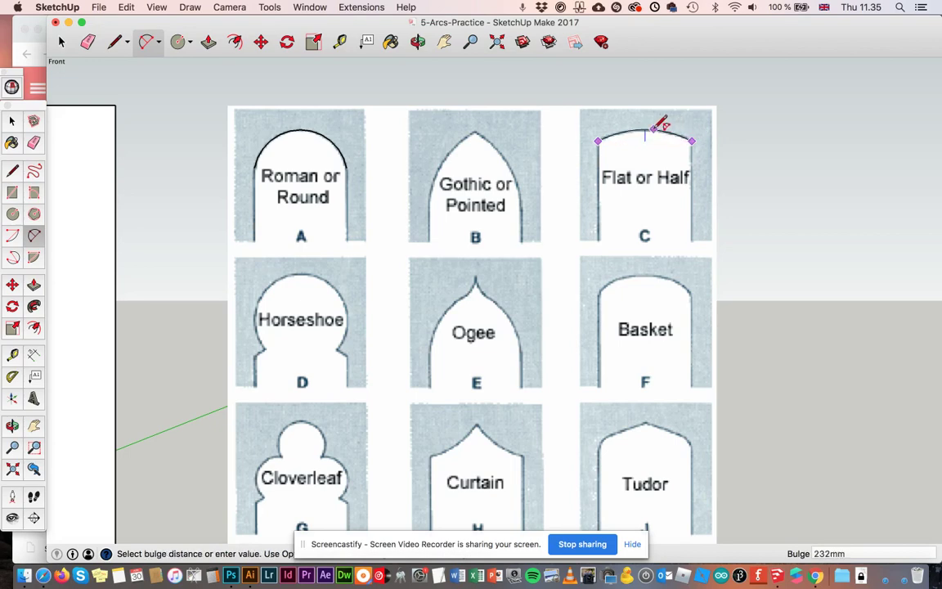
{"action": "left_click", "coordinate": [661, 125]}
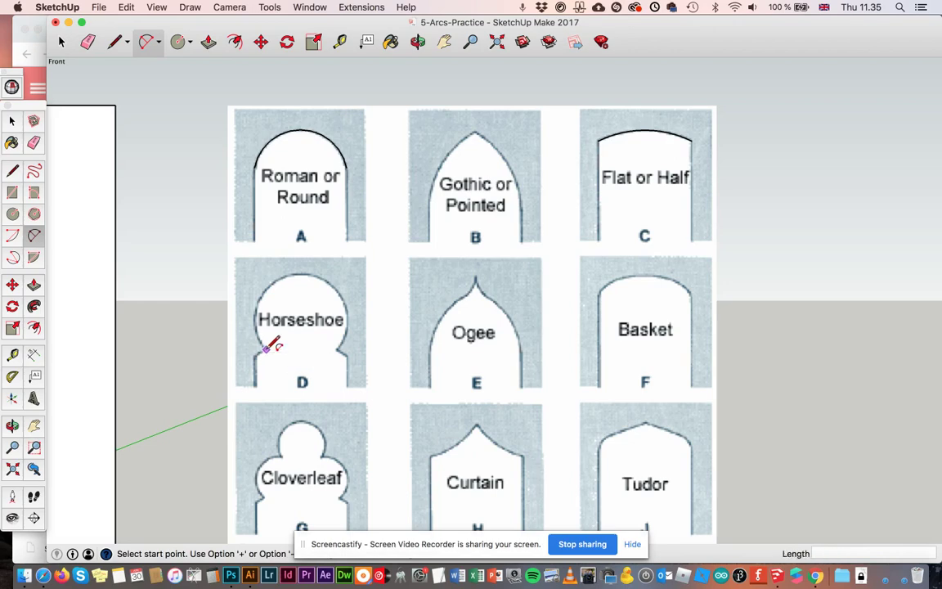
Trace Horseshoe arch D's rounded top with a 1495mm-bulge arc.
{"action": "left_click", "coordinate": [266, 349]}
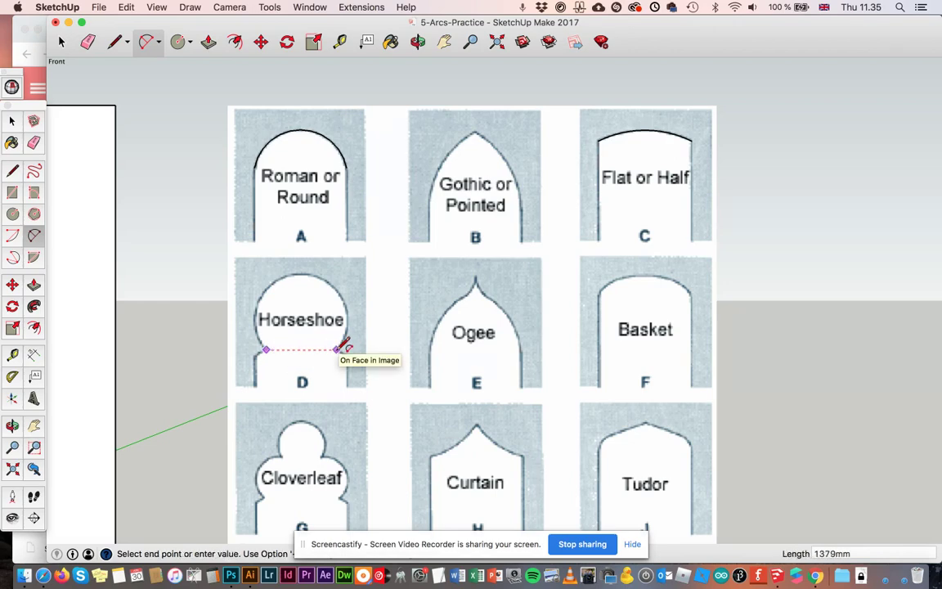
{"action": "left_click", "coordinate": [337, 350]}
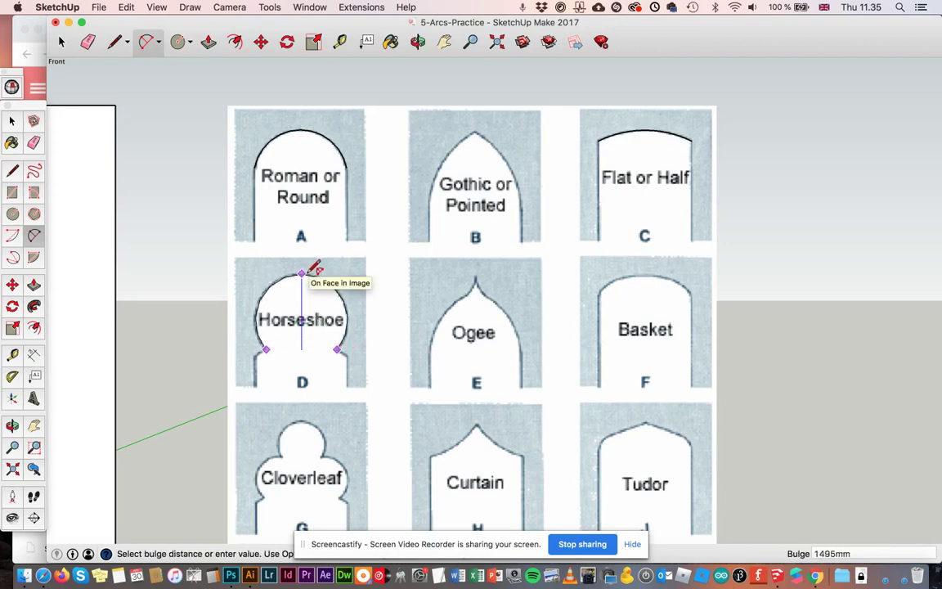
{"action": "left_click", "coordinate": [310, 271]}
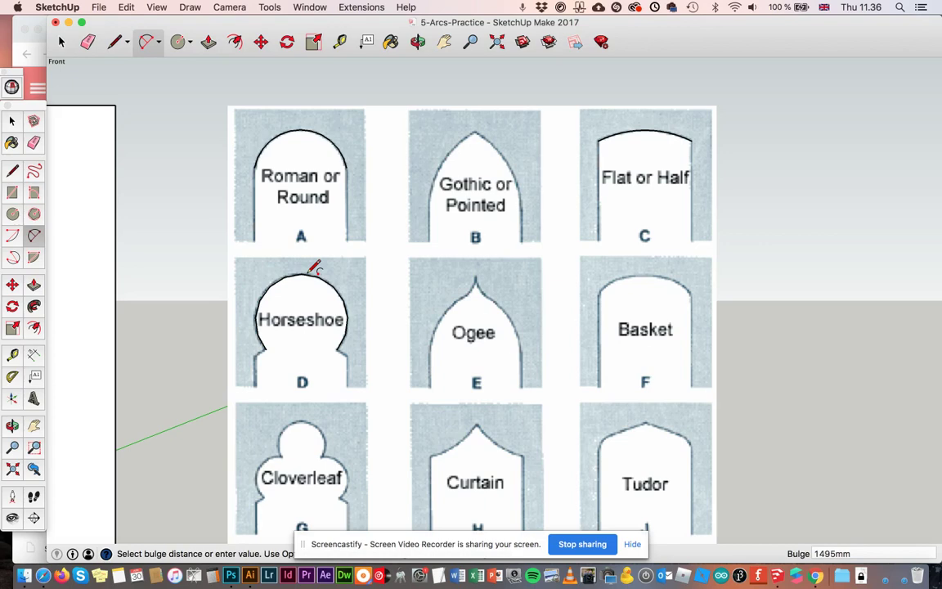
Complete the Horseshoe arch arc at its top.
{"action": "left_click", "coordinate": [314, 269]}
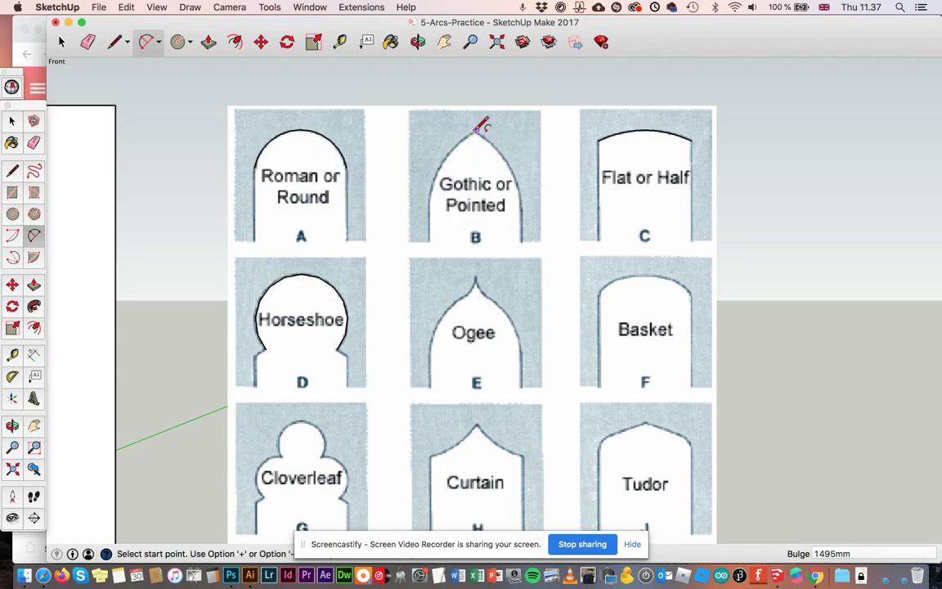
Trace Gothic arch B's left curve from its side up to the pointed peak.
{"action": "left_click", "coordinate": [428, 198]}
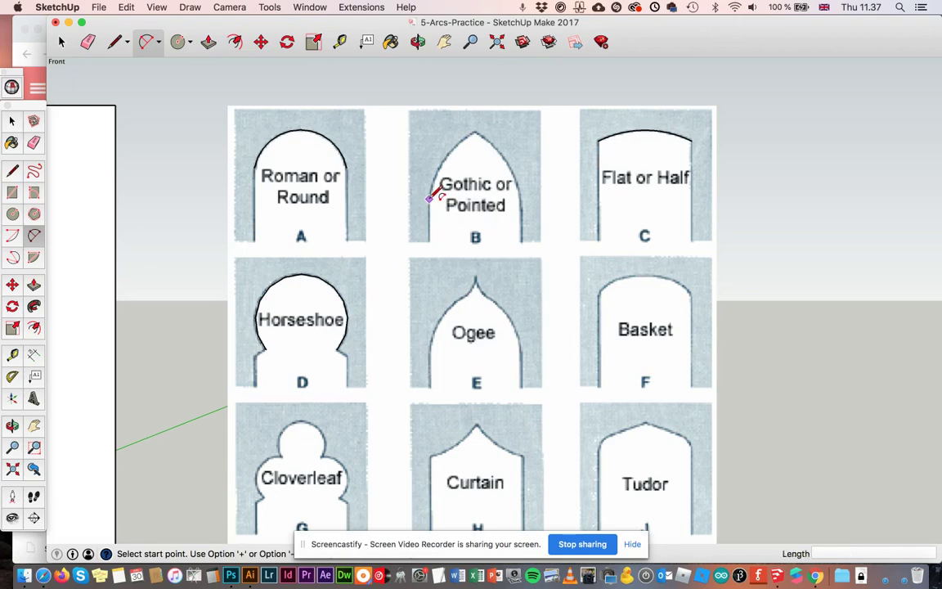
{"action": "left_click", "coordinate": [473, 131]}
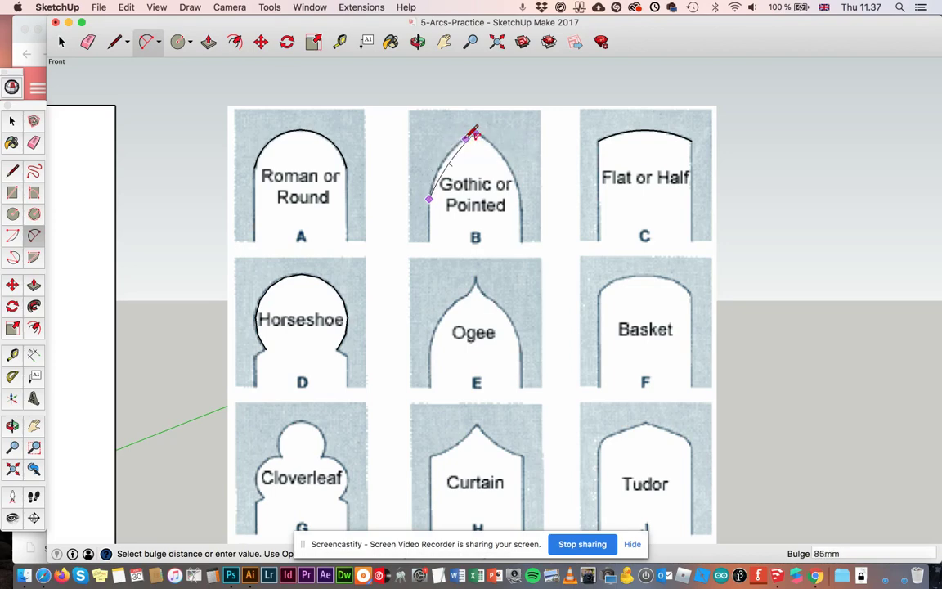
{"action": "scroll", "coordinate": [471, 131], "scroll_direction": "down", "scroll_amount": 2}
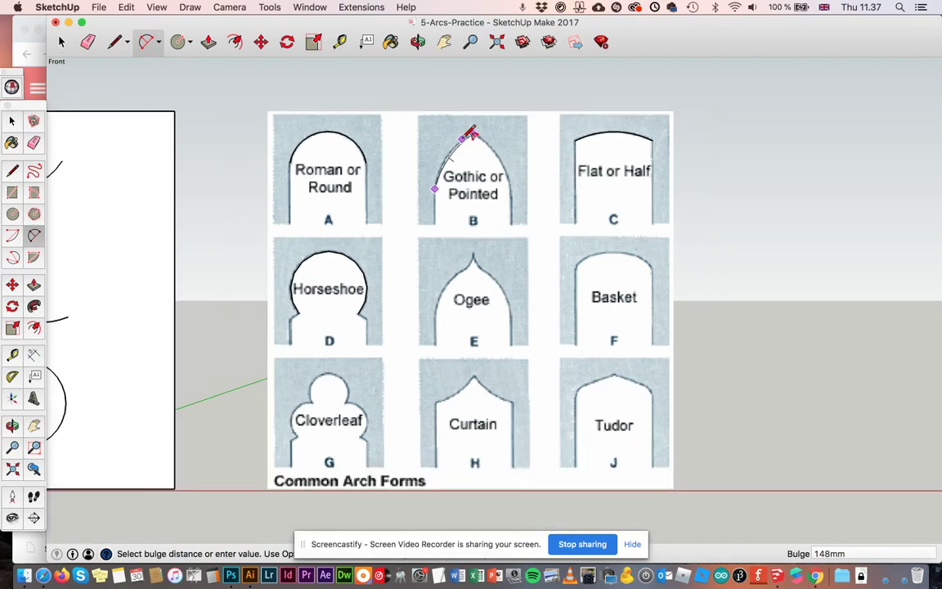
{"action": "scroll", "coordinate": [470, 132], "scroll_direction": "up", "scroll_amount": 3}
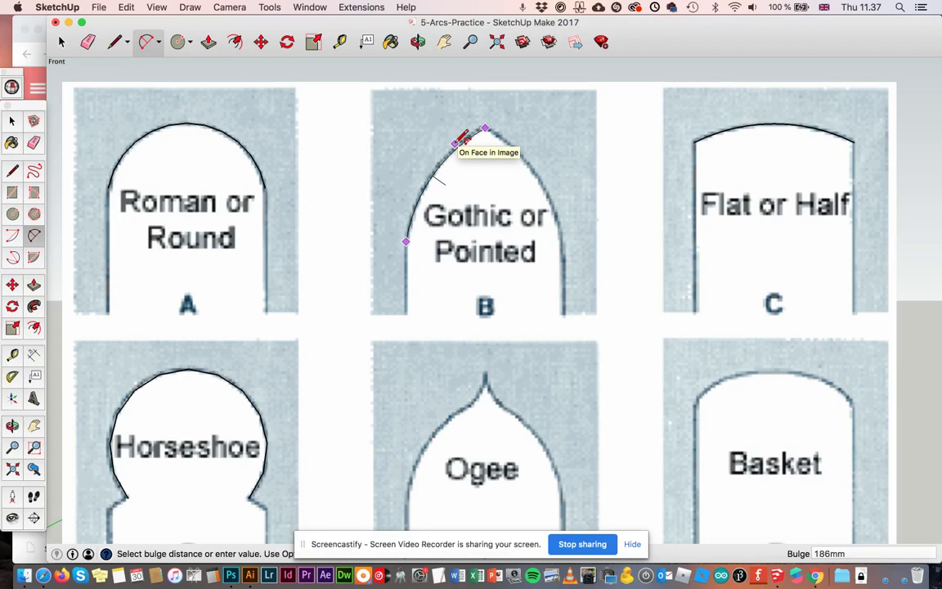
{"action": "left_click", "coordinate": [457, 142]}
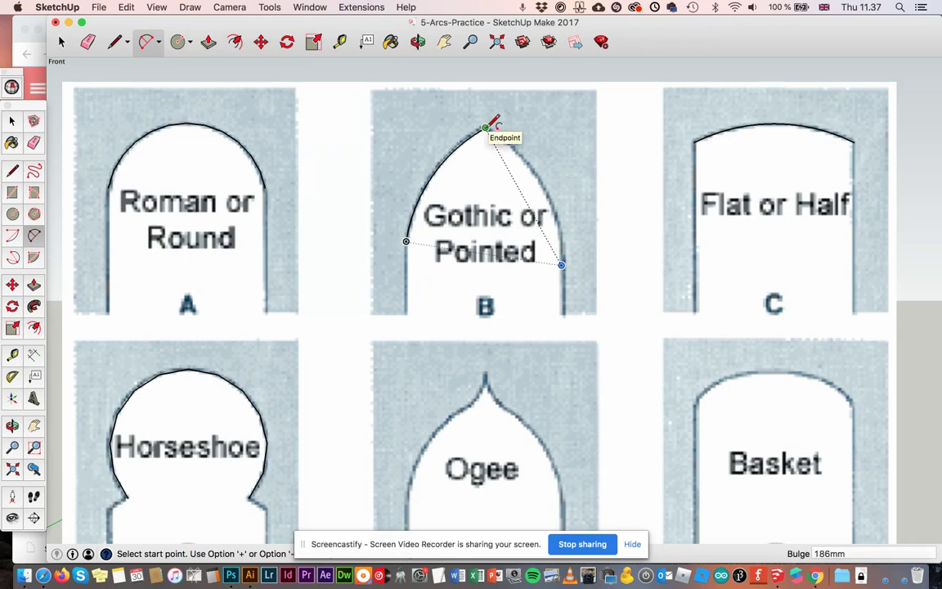
Trace the Gothic arch's right curve from the apex down to its right side.
{"action": "left_click", "coordinate": [486, 128]}
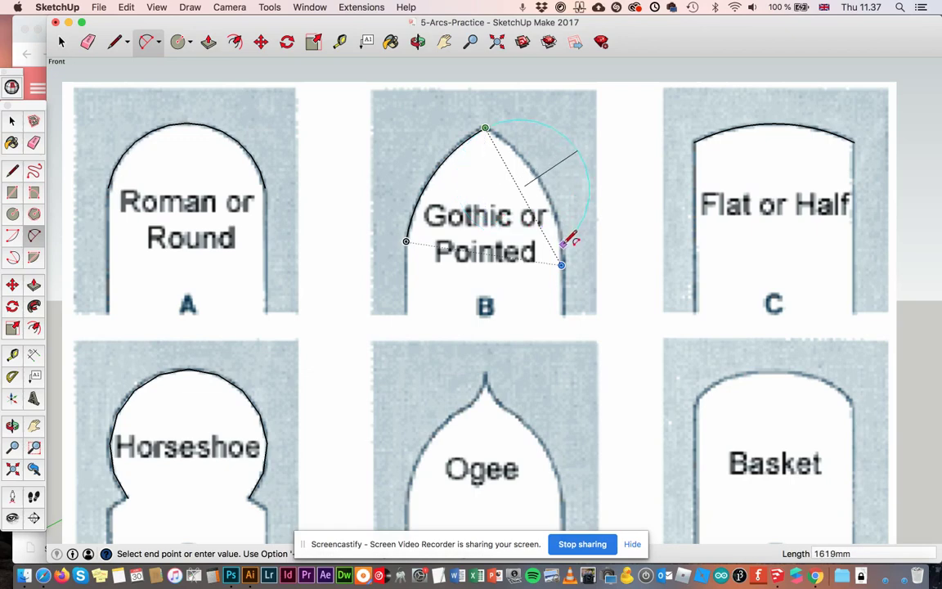
{"action": "left_click", "coordinate": [568, 235]}
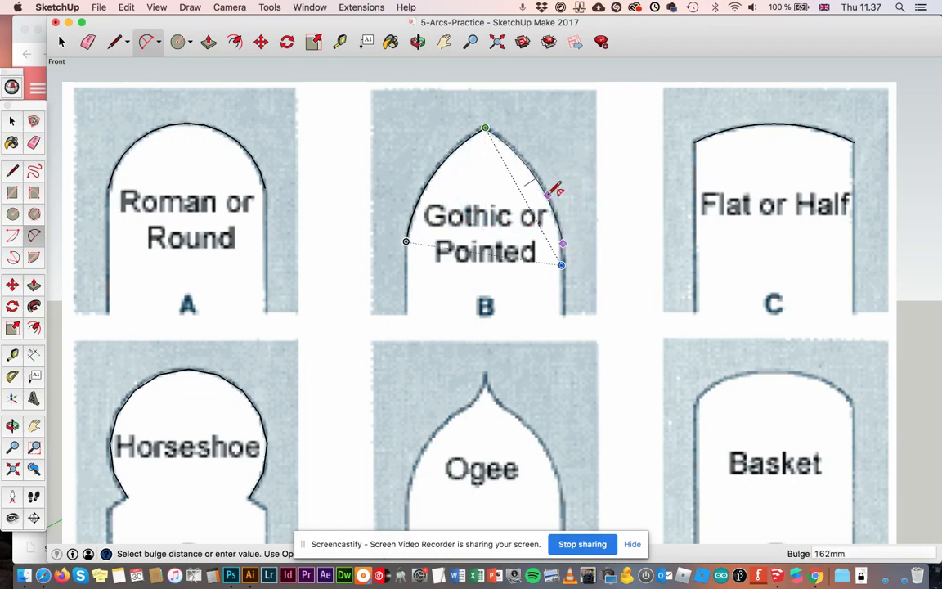
{"action": "left_click", "coordinate": [551, 190]}
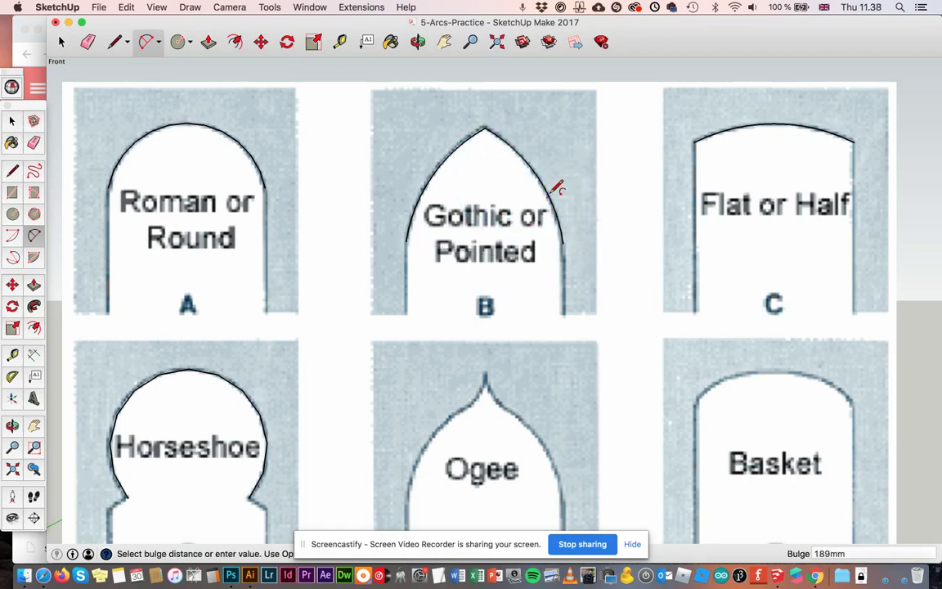
Pan and zoom the view in close on Cloverleaf arch G.
{"action": "scroll", "coordinate": [596, 217], "scroll_direction": "down", "scroll_amount": 2}
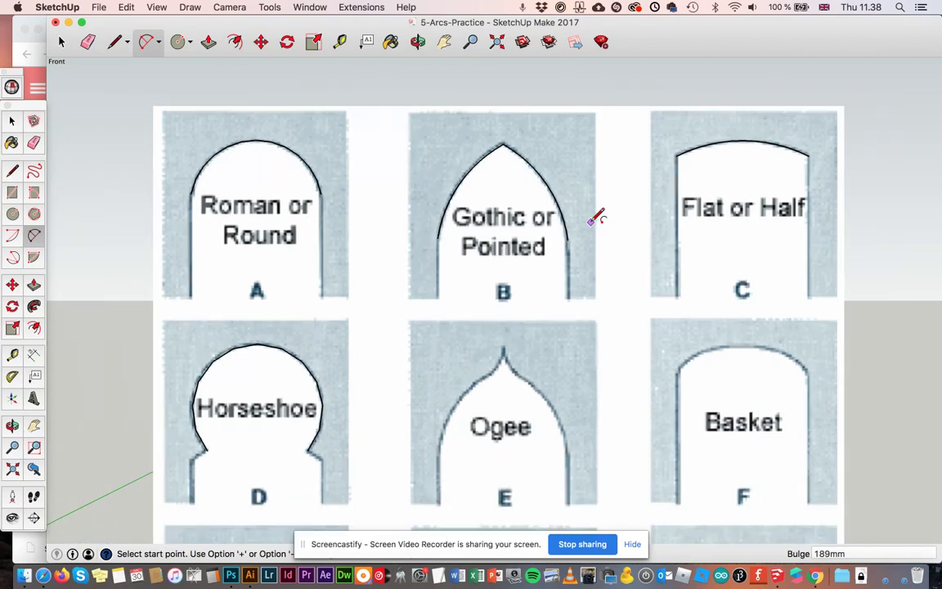
{"action": "scroll", "coordinate": [596, 216], "scroll_direction": "up", "scroll_amount": 1}
{"action": "scroll", "coordinate": [597, 217], "scroll_direction": "down", "scroll_amount": 6}
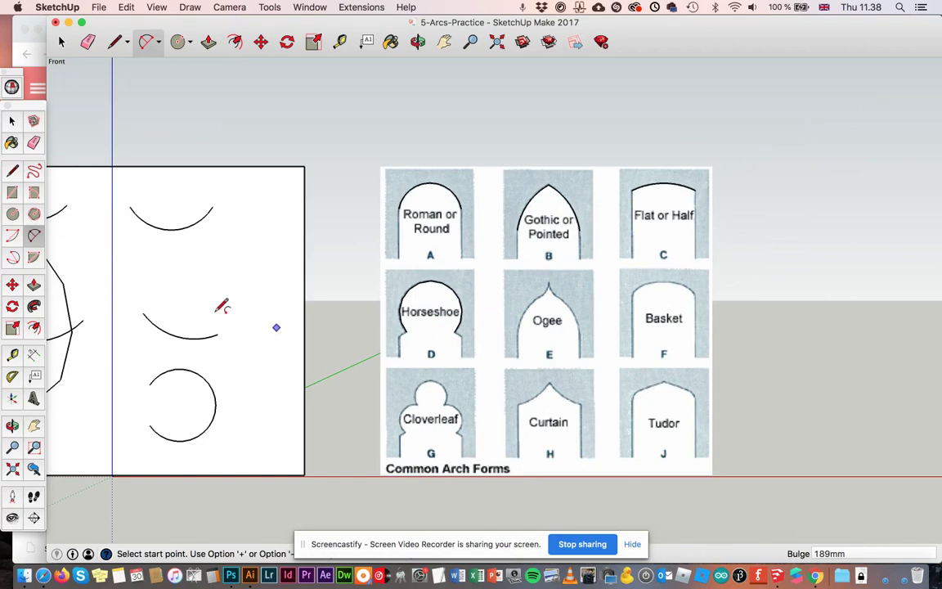
{"action": "left_click", "coordinate": [34, 425]}
{"action": "left_click_drag", "start_coordinate": [541, 386], "coordinate": [513, 317]}
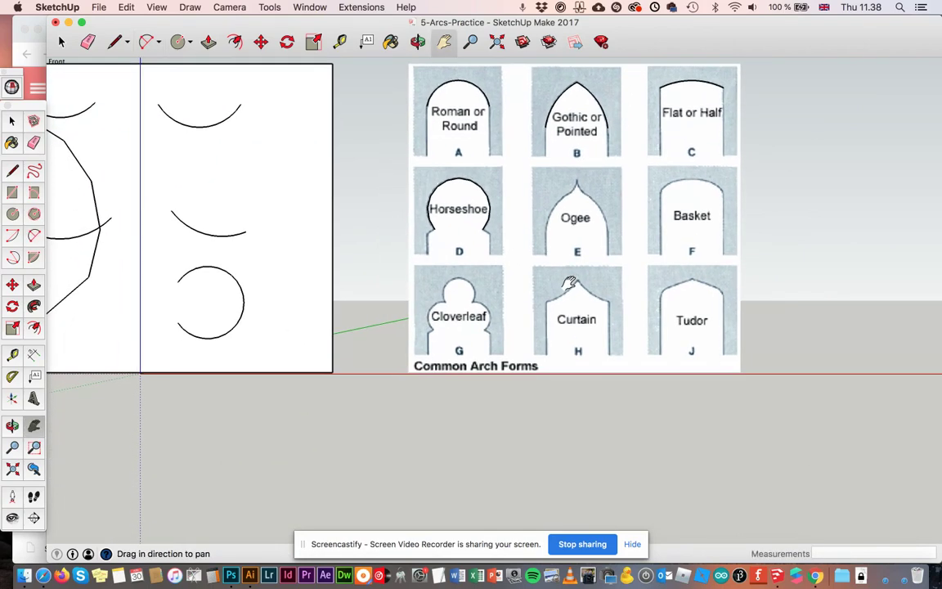
{"action": "scroll", "coordinate": [511, 345], "scroll_direction": "up", "scroll_amount": 2}
{"action": "scroll", "coordinate": [511, 344], "scroll_direction": "up", "scroll_amount": 4}
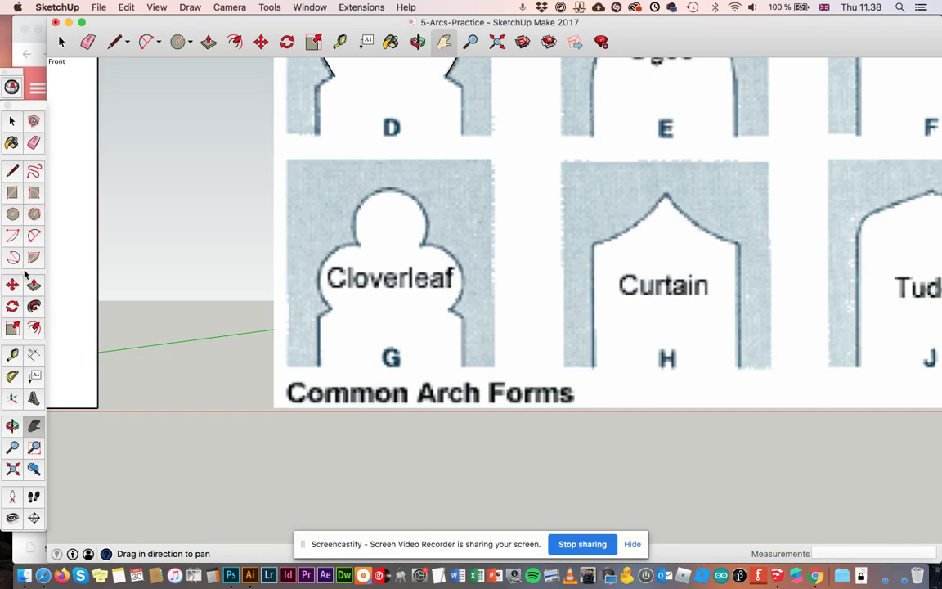
{"action": "left_click", "coordinate": [34, 236]}
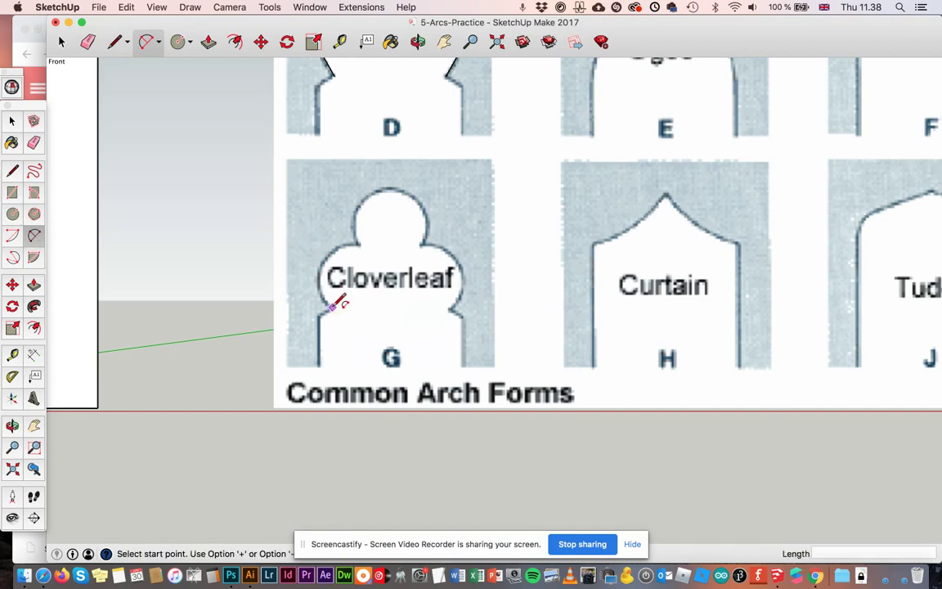
Trace the Cloverleaf's left lobe with an arc ending where the top lobe begins.
{"action": "left_click", "coordinate": [331, 307]}
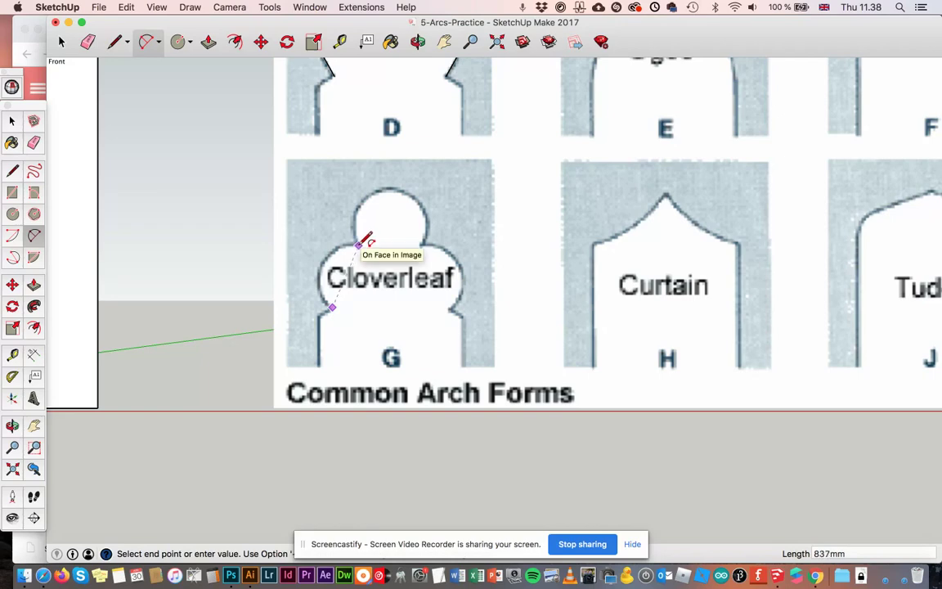
{"action": "left_click", "coordinate": [359, 245]}
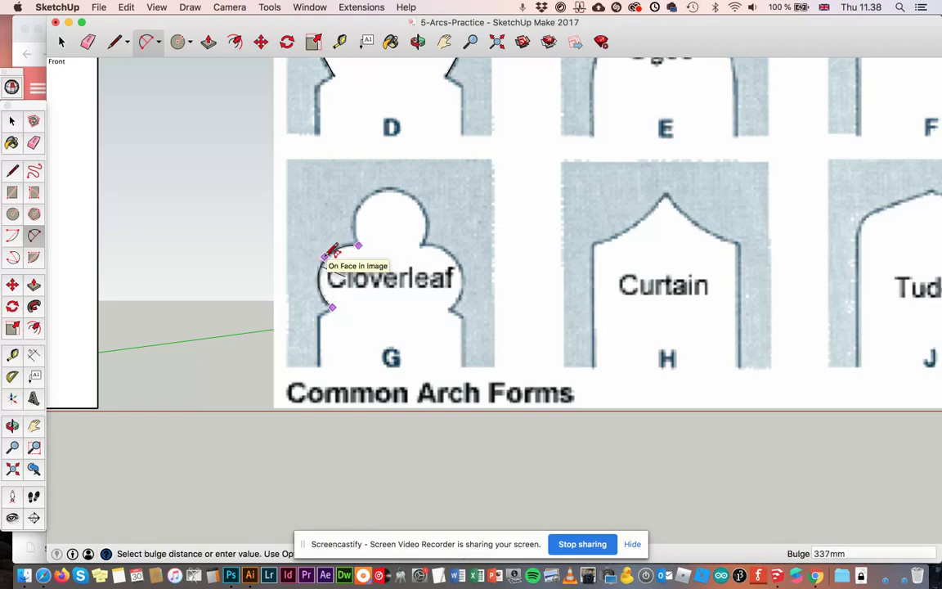
{"action": "left_click", "coordinate": [330, 252]}
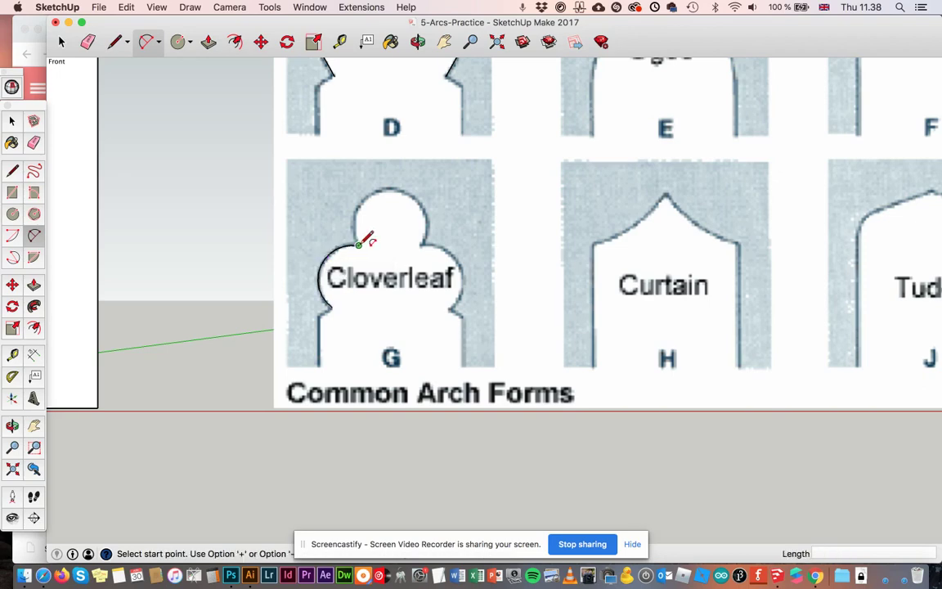
Trace the Cloverleaf's top lobe with an arc between its two bases.
{"action": "left_click", "coordinate": [358, 245]}
{"action": "left_click", "coordinate": [424, 244]}
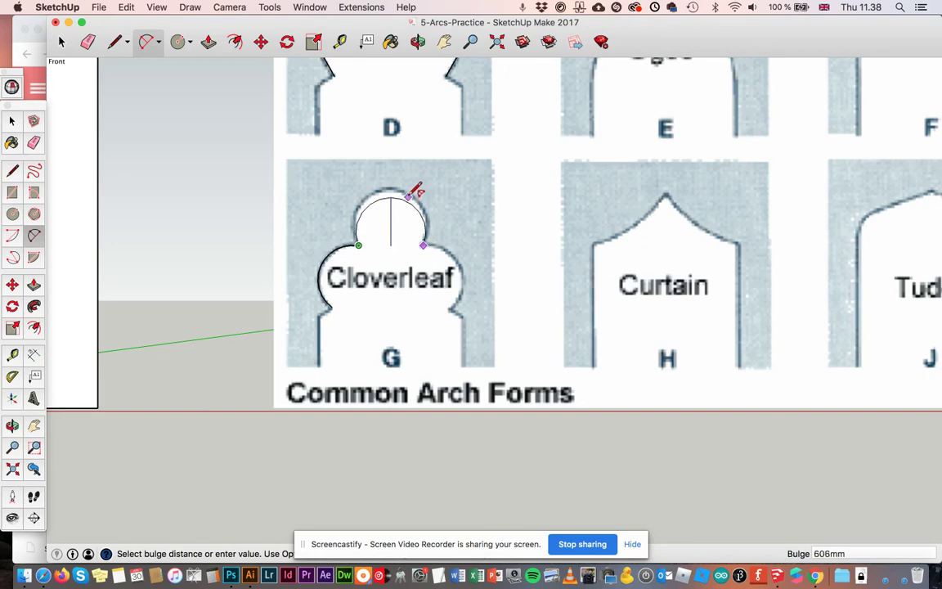
{"action": "left_click", "coordinate": [405, 188]}
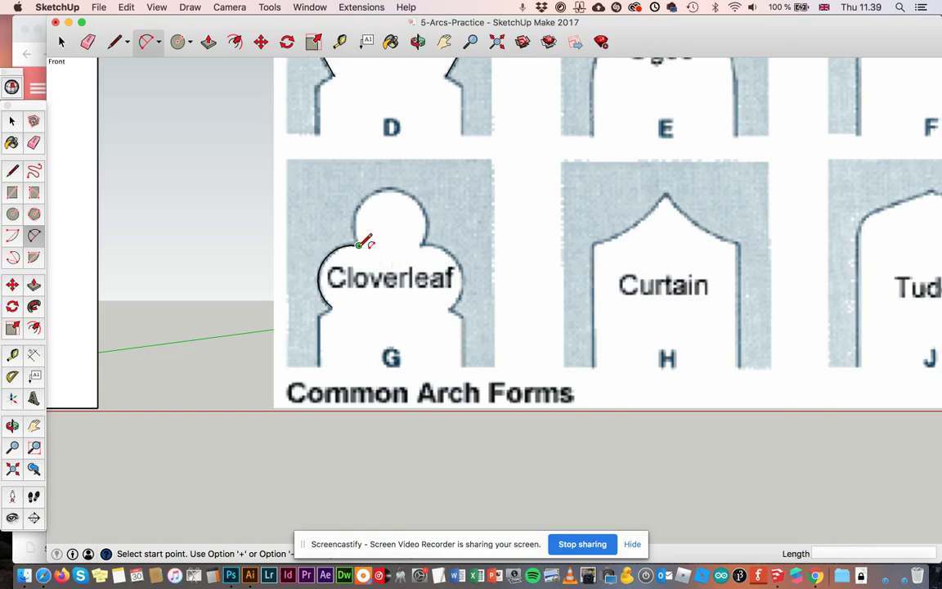
Redraw the arc over the Cloverleaf's top lobe.
{"action": "left_click", "coordinate": [358, 244]}
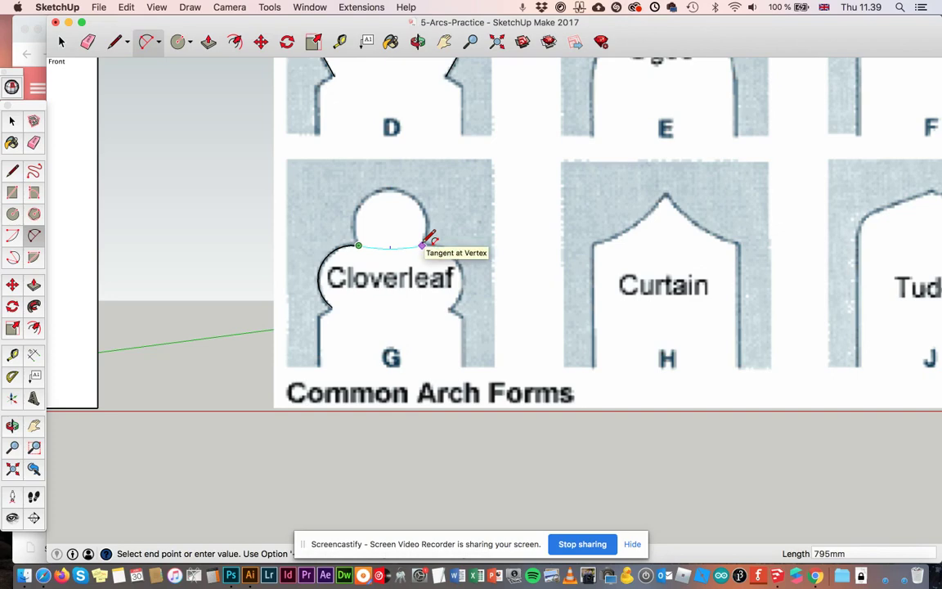
{"action": "left_click", "coordinate": [423, 243]}
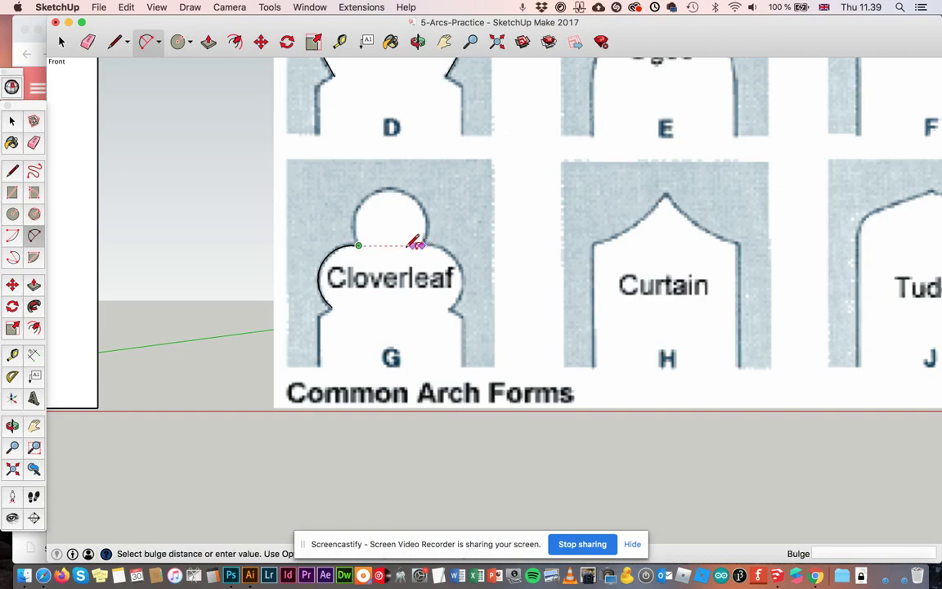
{"action": "left_click", "coordinate": [391, 189]}
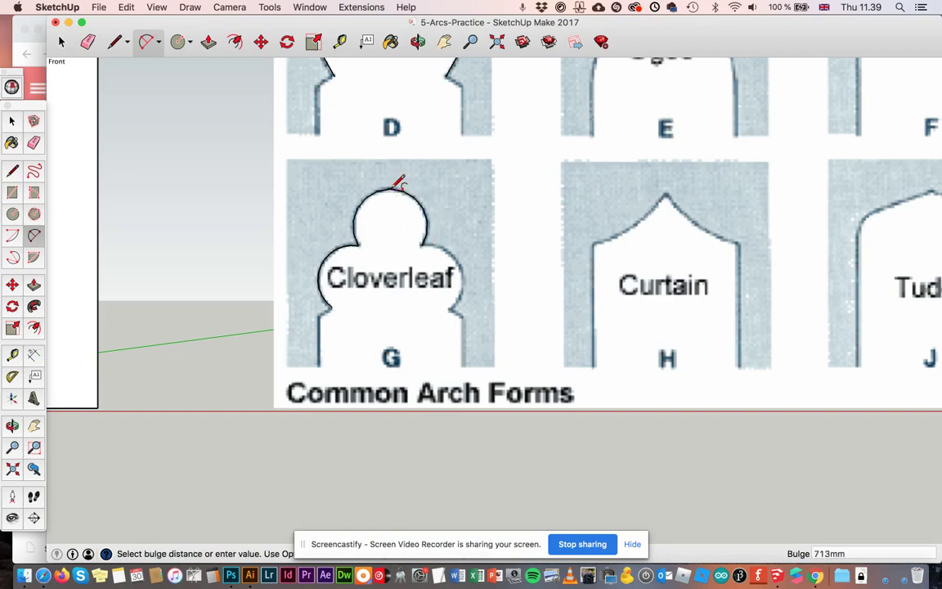
Trace the Cloverleaf's right lobe with a 336mm-bulge arc.
{"action": "left_click", "coordinate": [422, 246]}
{"action": "left_click", "coordinate": [451, 308]}
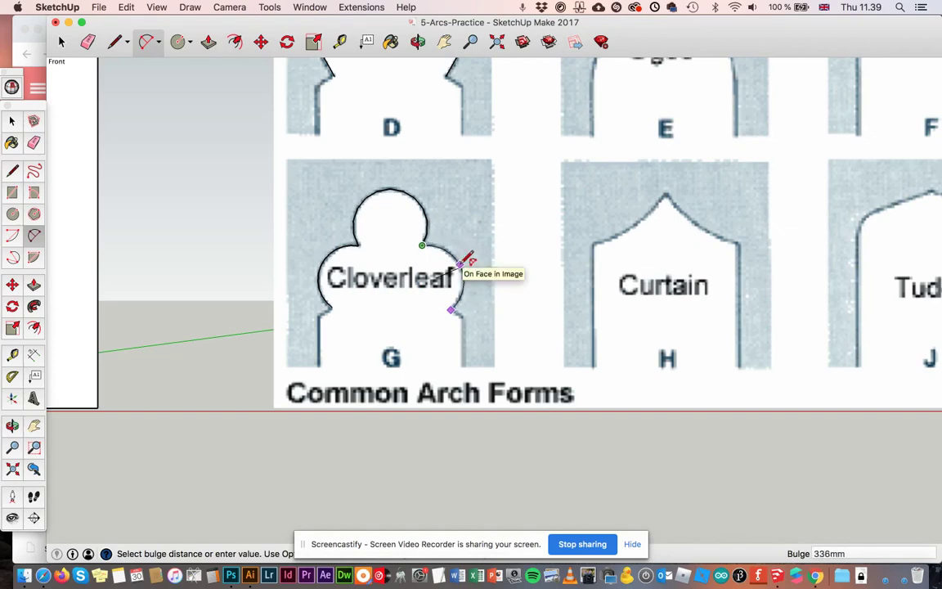
{"action": "left_click", "coordinate": [461, 263]}
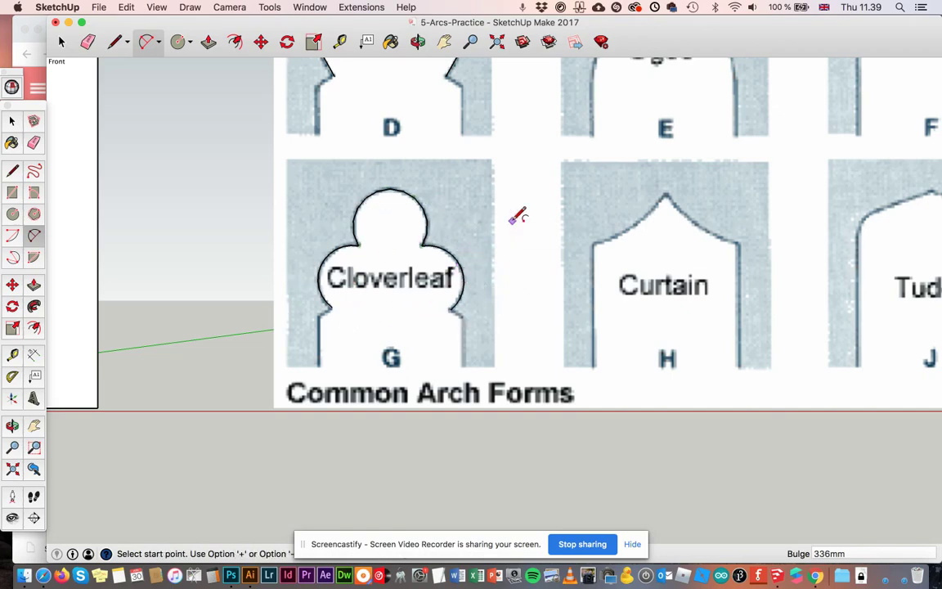
Zoom out, pan with H, and zoom in to centre Ogee arch E.
{"action": "scroll", "coordinate": [517, 217], "scroll_direction": "down", "scroll_amount": 5}
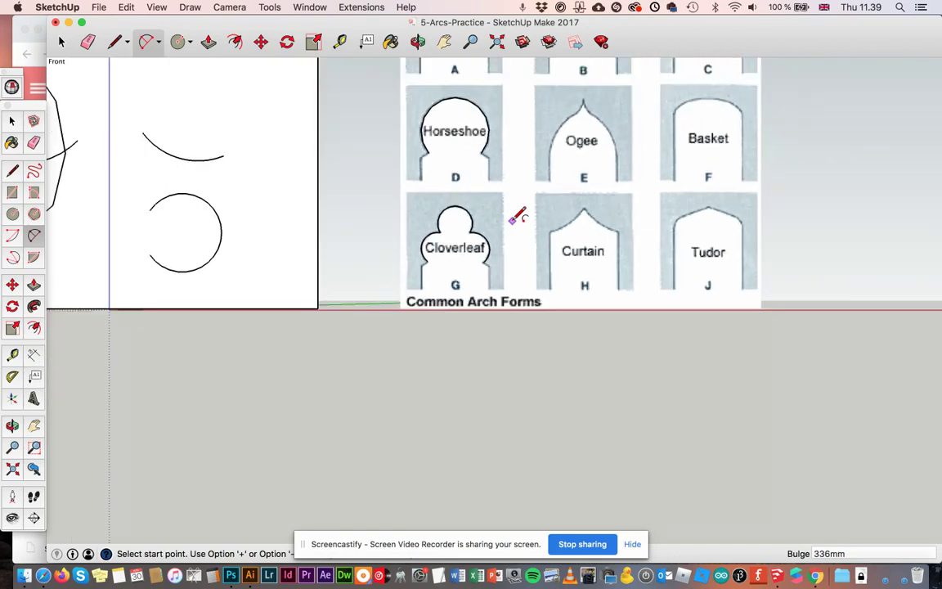
{"action": "key", "text": "h"}
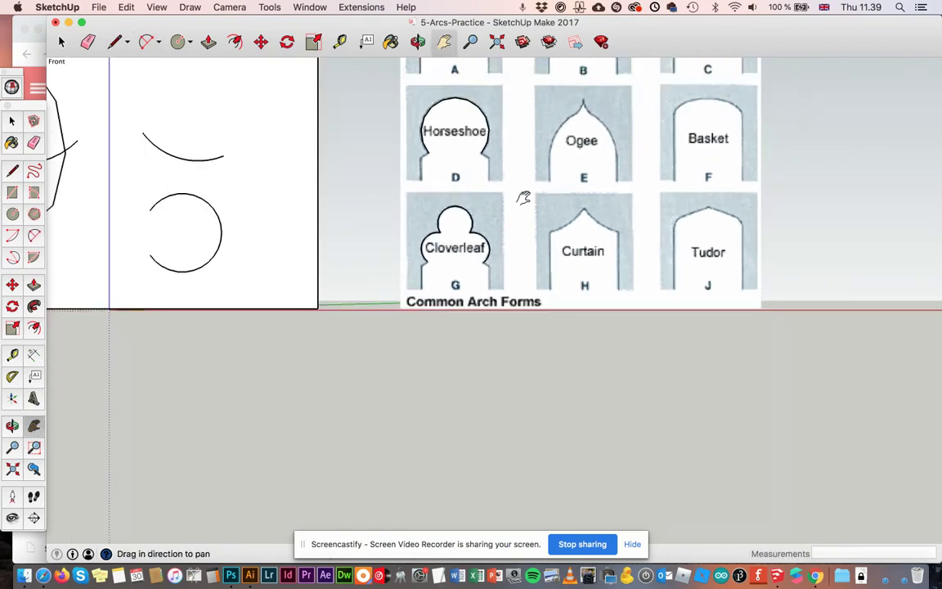
{"action": "mouse_move", "coordinate": [524, 198]}
{"action": "left_mouse_down"}
{"action": "mouse_move", "coordinate": [350, 321]}
{"action": "mouse_move", "coordinate": [395, 321]}
{"action": "left_mouse_up"}
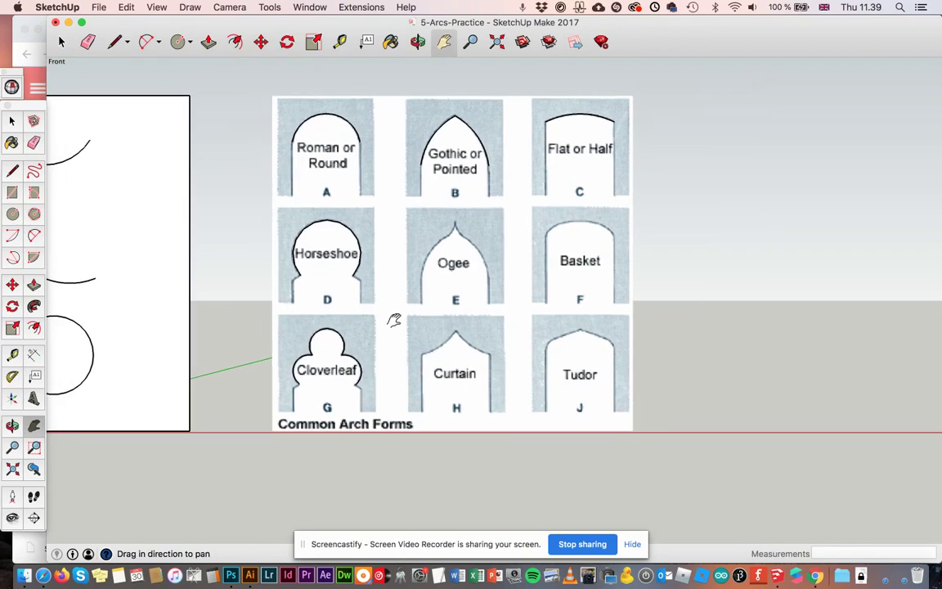
{"action": "scroll", "coordinate": [454, 305], "scroll_direction": "down", "scroll_amount": 2}
{"action": "scroll", "coordinate": [454, 305], "scroll_direction": "up", "scroll_amount": 5}
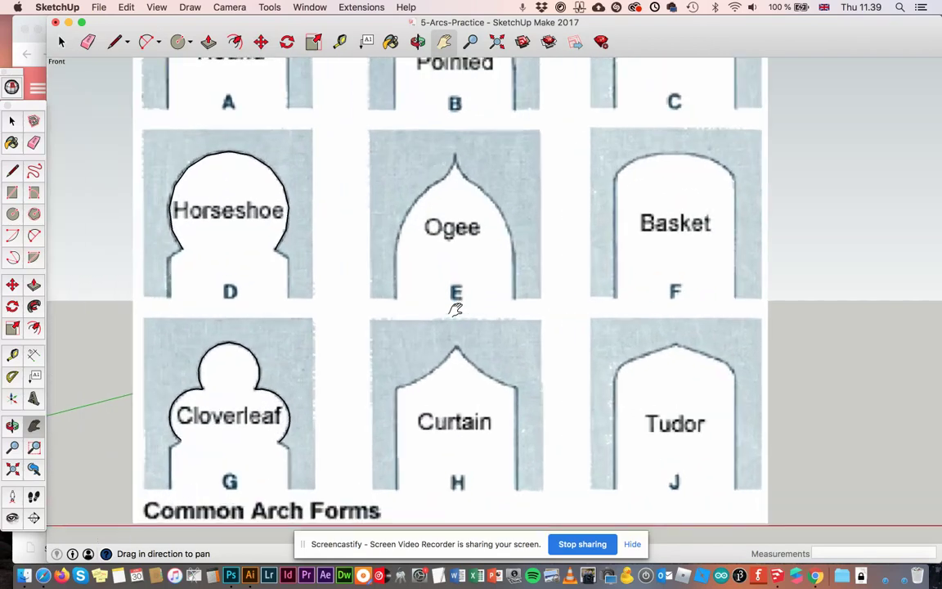
{"action": "left_click_drag", "start_coordinate": [495, 214], "coordinate": [493, 299]}
{"action": "scroll", "coordinate": [481, 350], "scroll_direction": "up", "scroll_amount": 2}
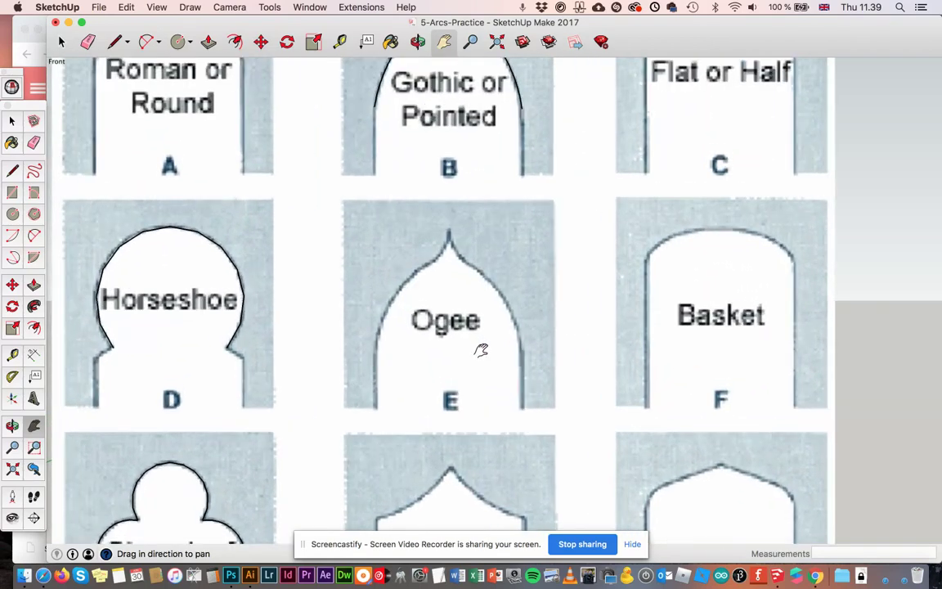
{"action": "scroll", "coordinate": [480, 350], "scroll_direction": "up", "scroll_amount": 1}
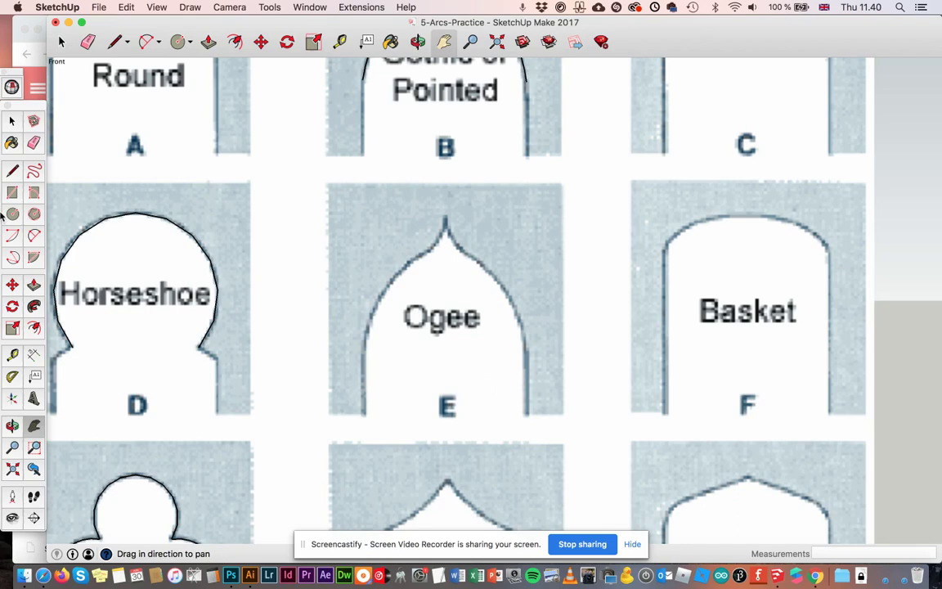
Trace the lower part of the Ogee arch's left edge with a 2-Point Arc.
{"action": "left_click", "coordinate": [33, 236]}
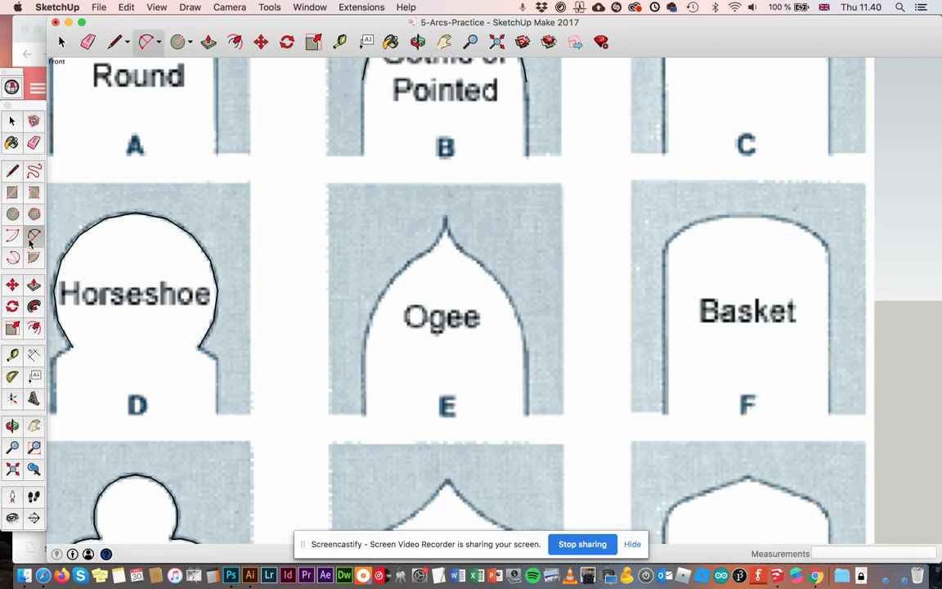
{"action": "left_click", "coordinate": [365, 340]}
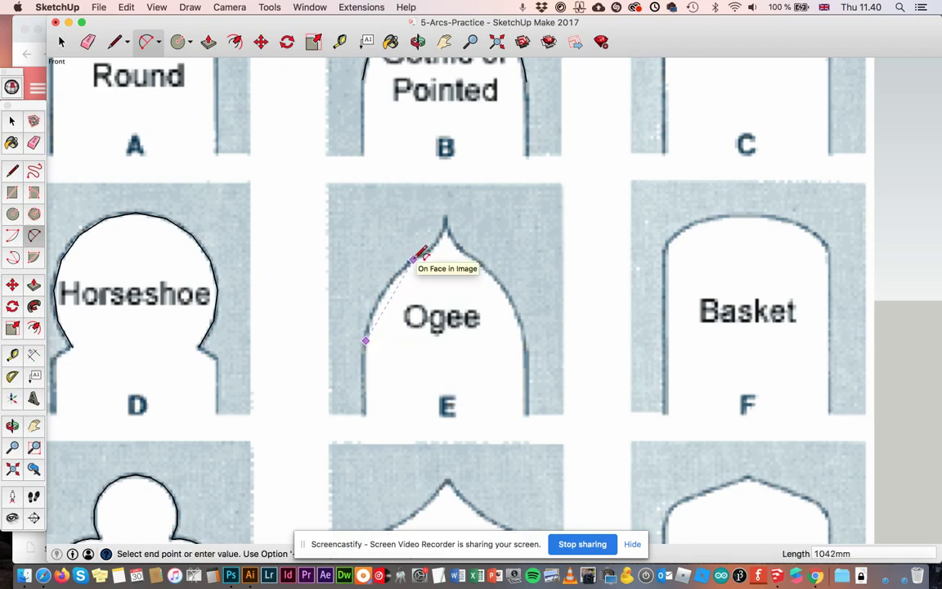
{"action": "left_click", "coordinate": [414, 260]}
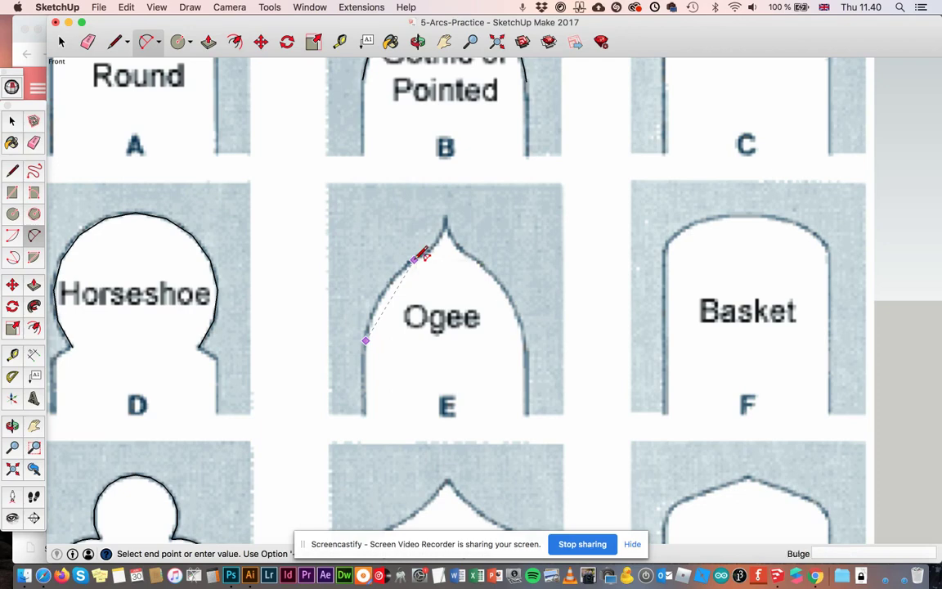
{"action": "left_click", "coordinate": [386, 291]}
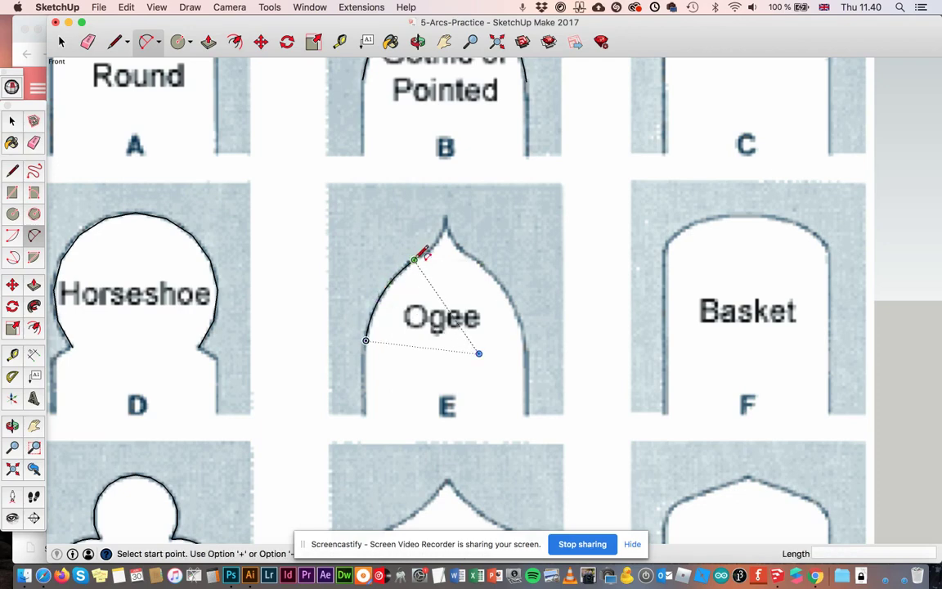
Add a second arc from that end up to the Ogee's pointed tip.
{"action": "left_click", "coordinate": [415, 260]}
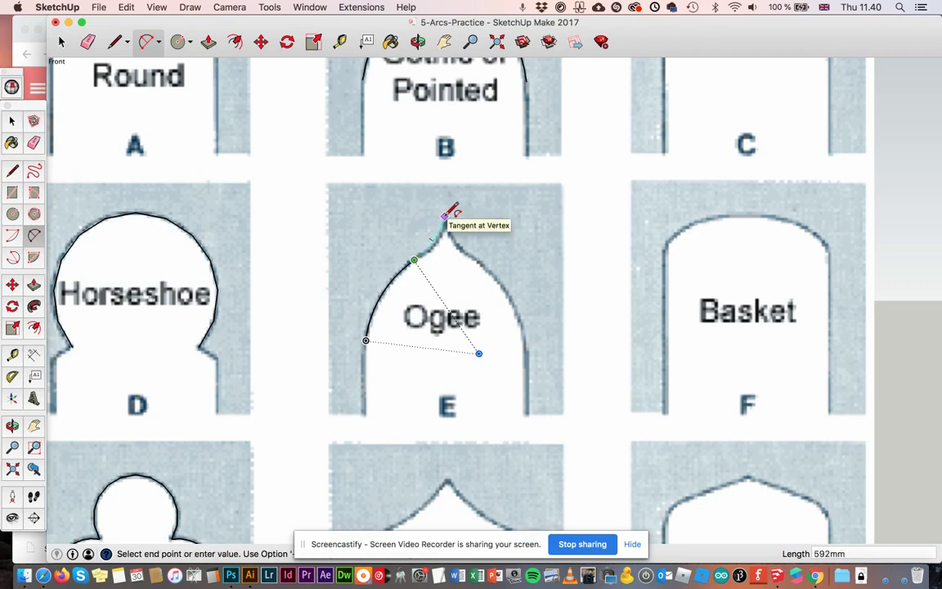
{"action": "left_click", "coordinate": [444, 216]}
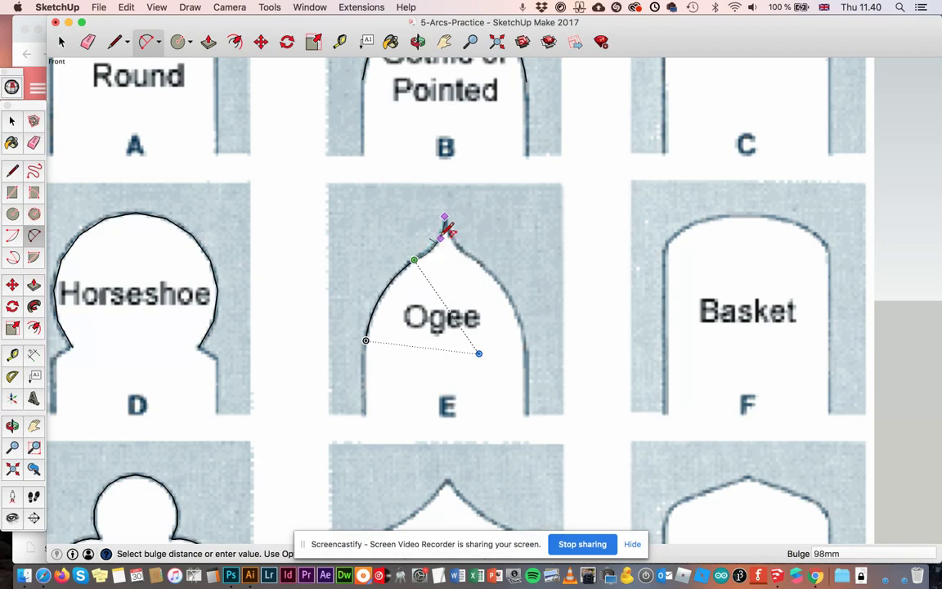
{"action": "scroll", "coordinate": [449, 229], "scroll_direction": "up", "scroll_amount": 3}
{"action": "scroll", "coordinate": [449, 229], "scroll_direction": "up", "scroll_amount": 2}
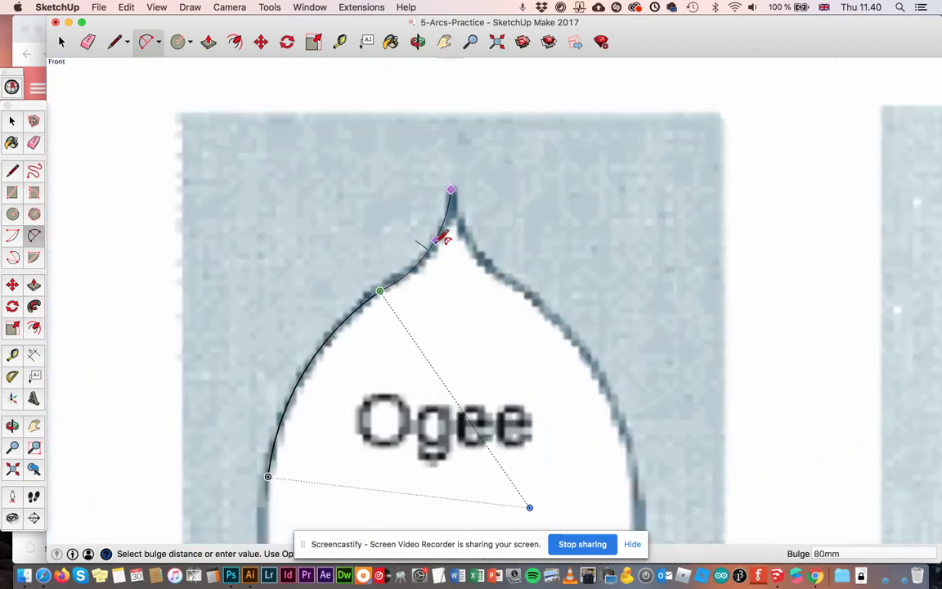
{"action": "left_click", "coordinate": [444, 239]}
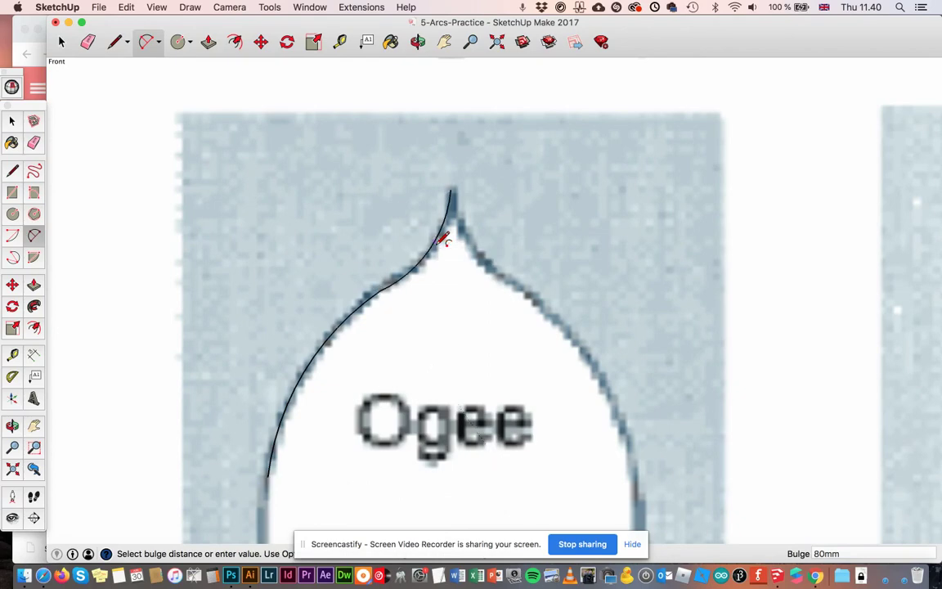